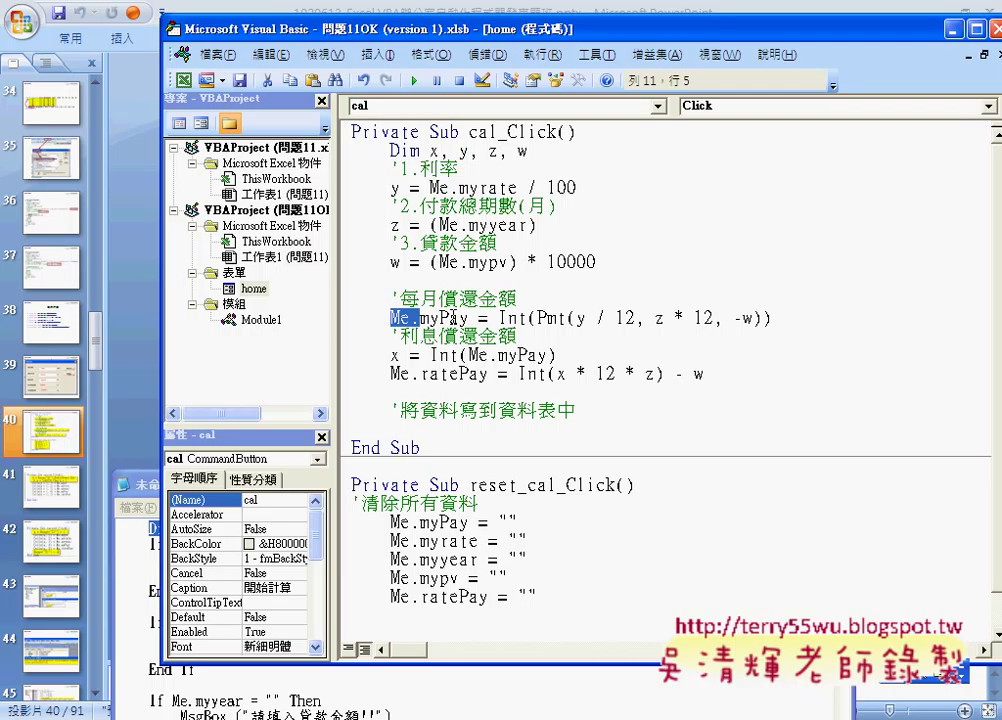
Step: Delete 'Me.' in cal_Click so the payment line reads myPay = Int(Pmt(...))
key("Delete")
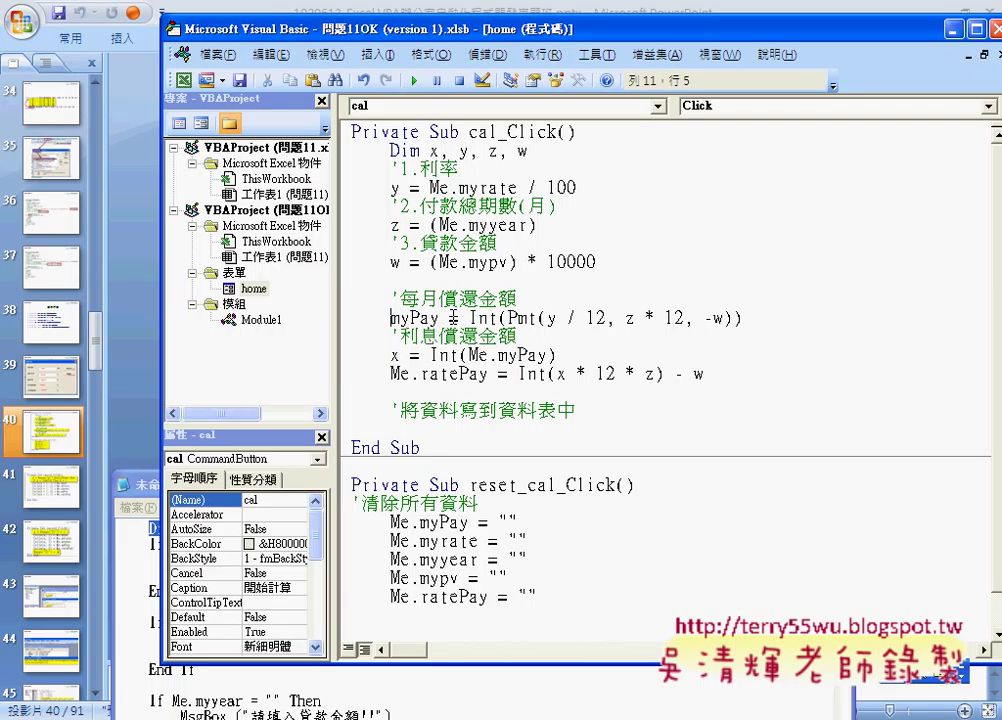
key("Down")
key("Up")
key("shift+Right")
key("shift+Right")
key("shift+Right")
key("shift+Right")
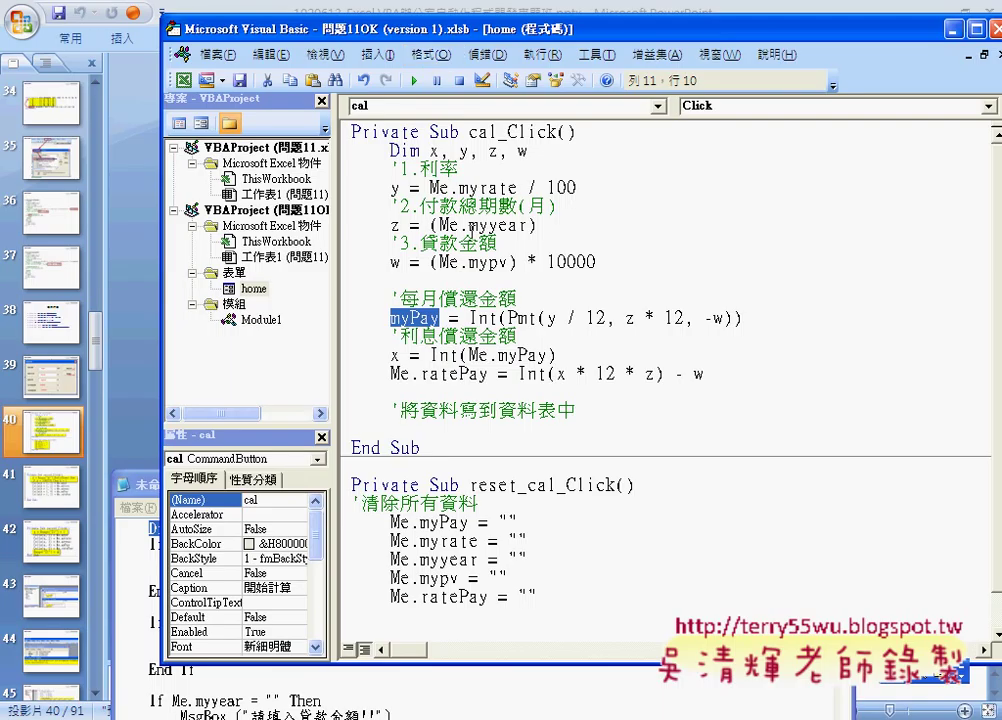
Step: Move the editor aside, display slide 39's 利率計算 form design, then return to cal_Click
left_click_drag(441, 39, 682, 35)
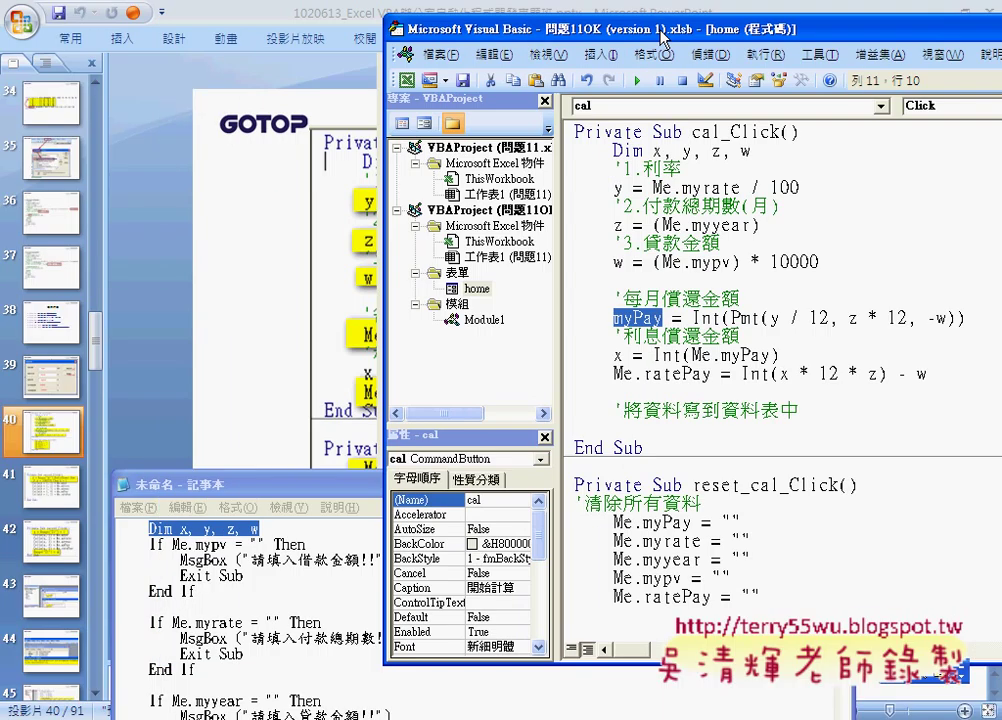
left_click(250, 270)
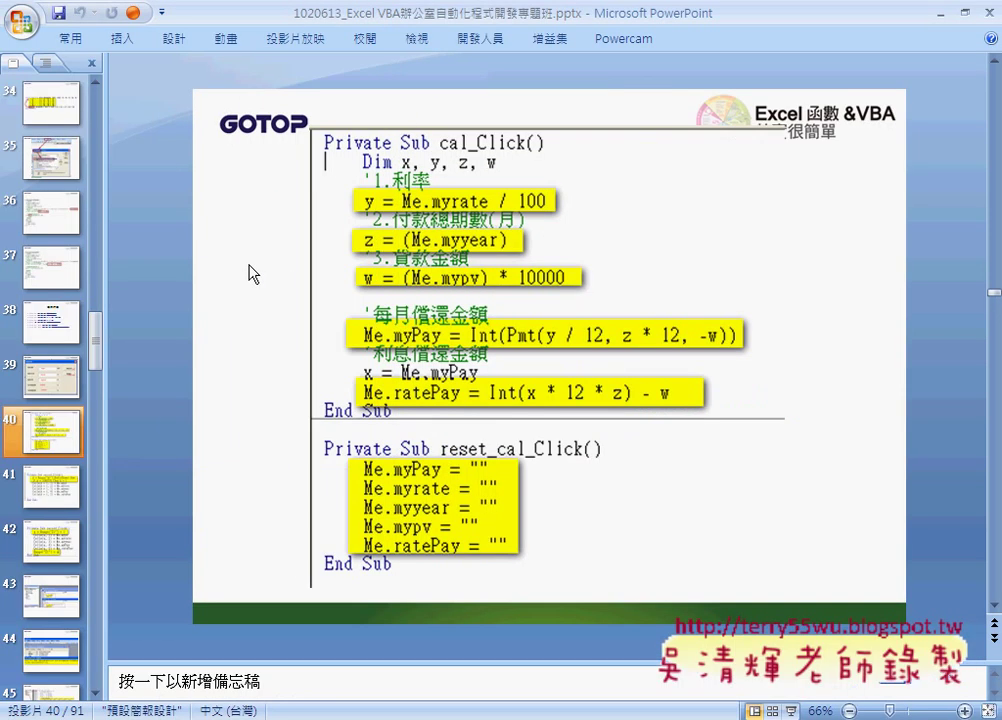
scroll(250, 270, "up", 1)
left_click(445, 455)
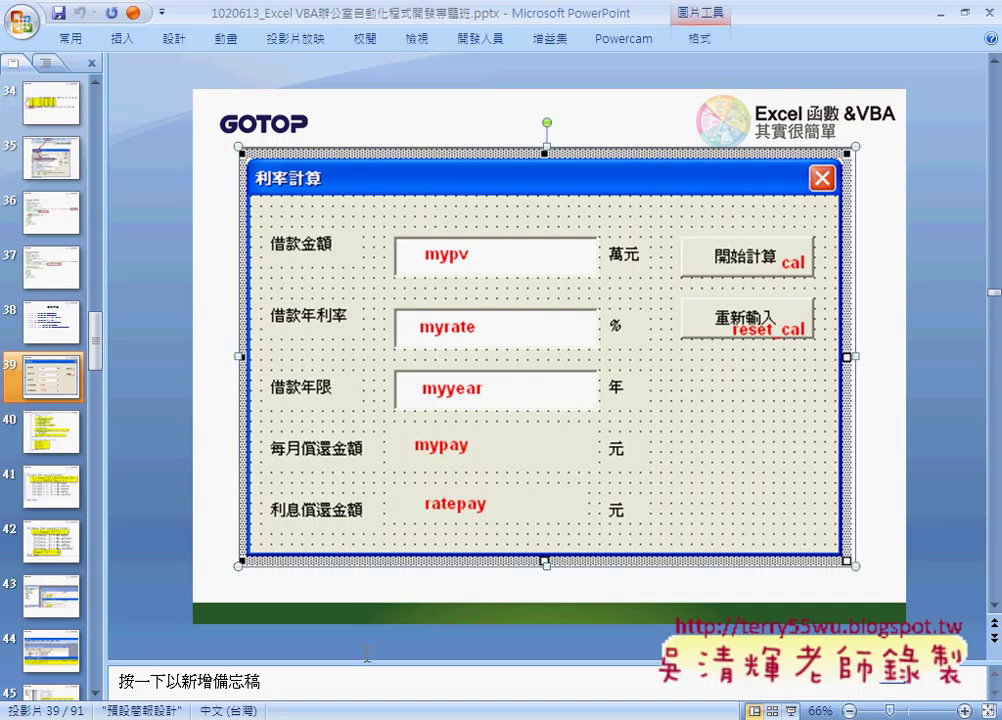
left_click(700, 719)
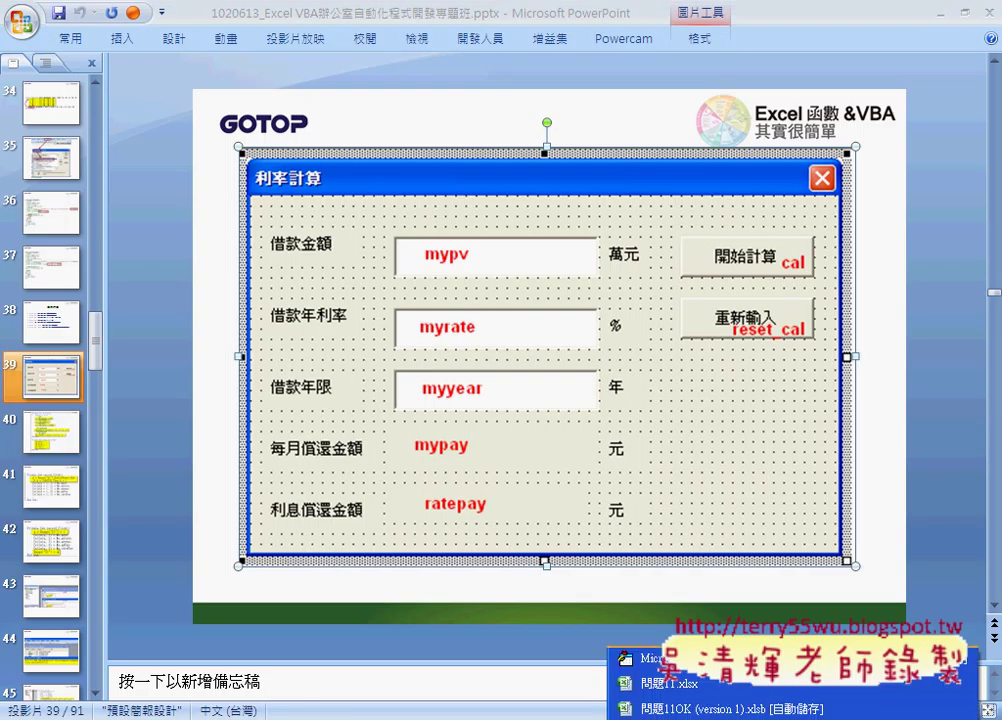
left_click(660, 659)
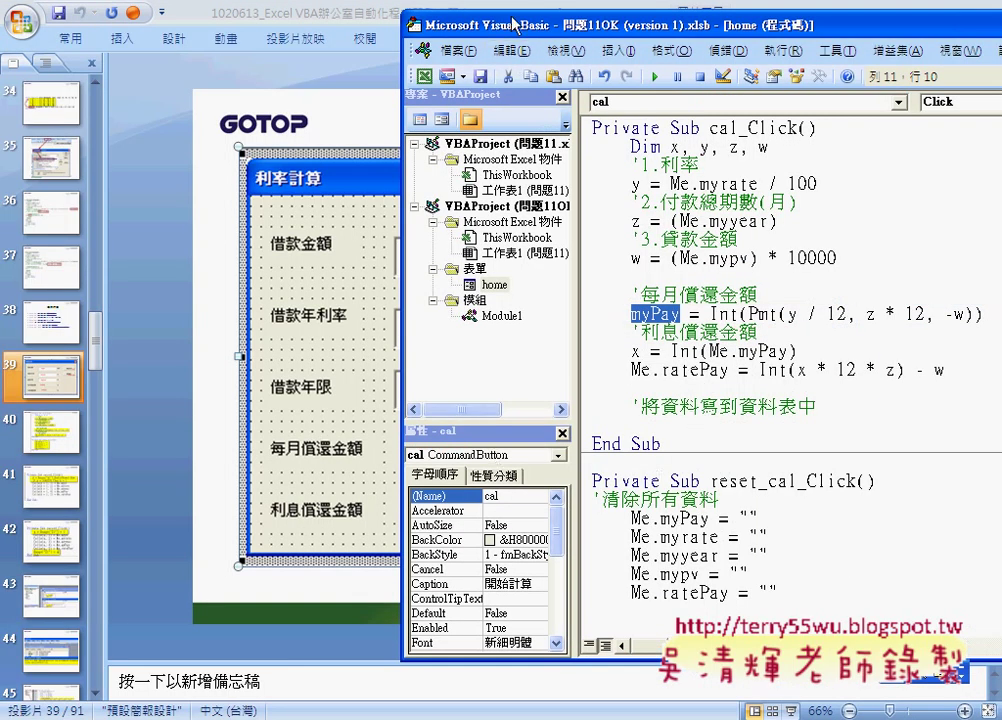
Step: Select the x = Int(Me.myPay) and Me.ratePay = Int(x * 12 * z) - w lines, editor beside the form
left_click_drag(404, 20, 499, 20)
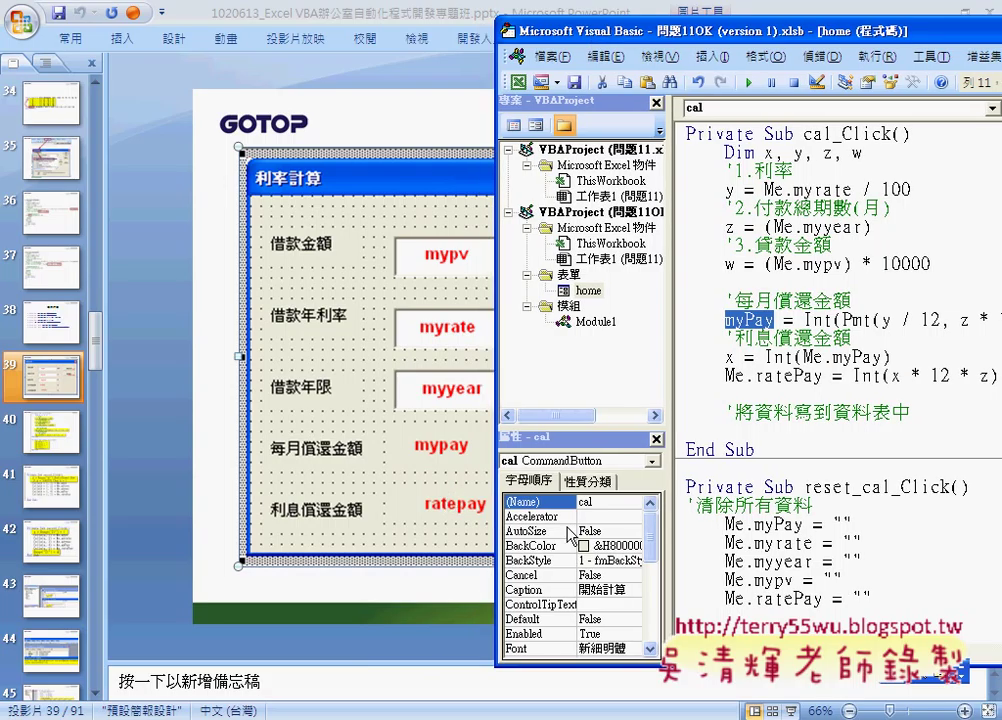
left_click_drag(730, 31, 605, 33)
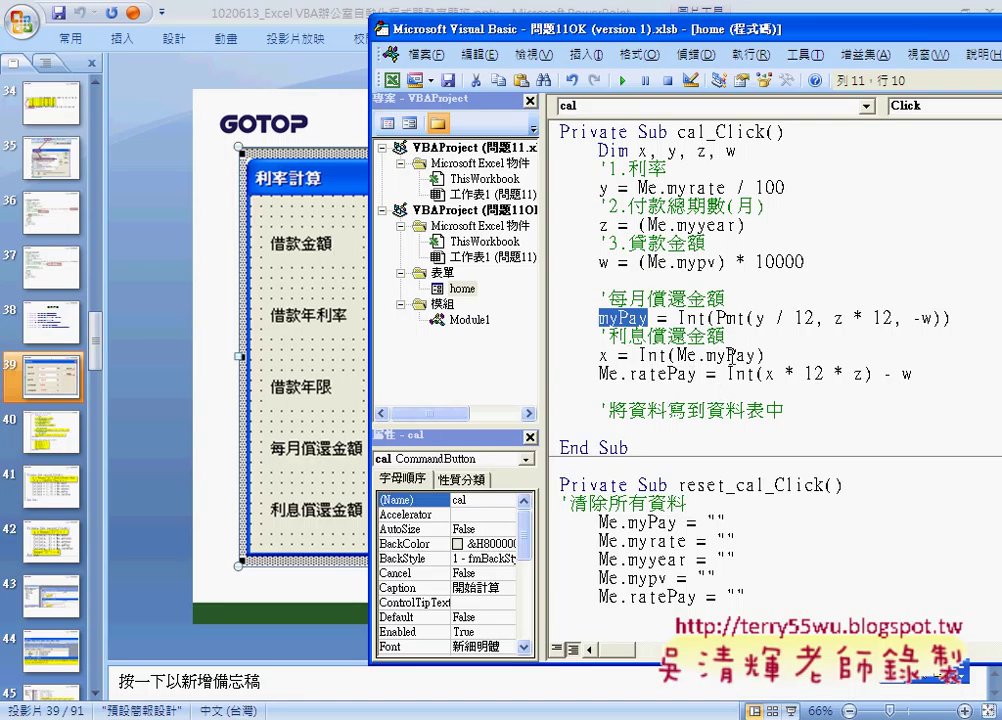
left_click_drag(755, 355, 684, 355)
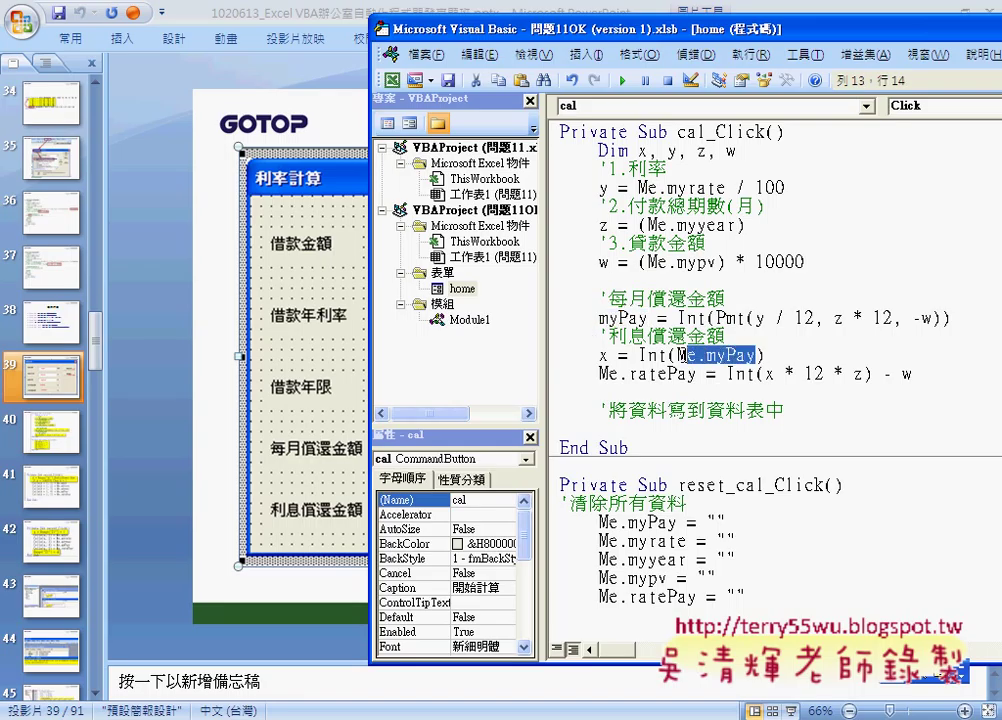
mouse_move(609, 355)
left_mouse_down()
mouse_move(599, 355)
mouse_move(767, 355)
left_mouse_up()
left_click(640, 355)
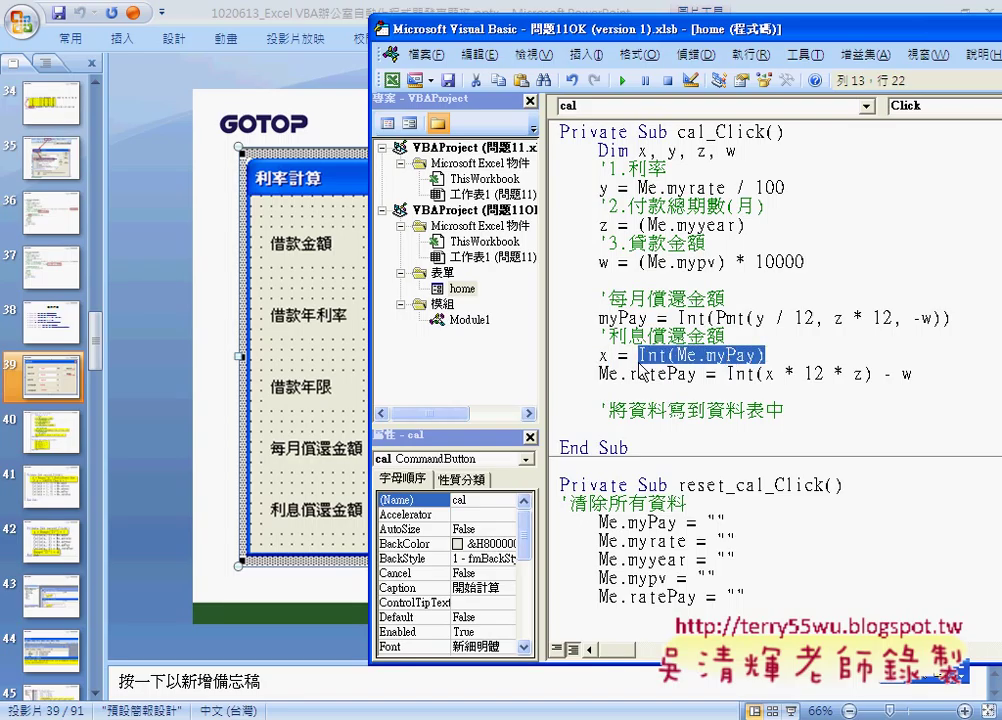
double_click(604, 355)
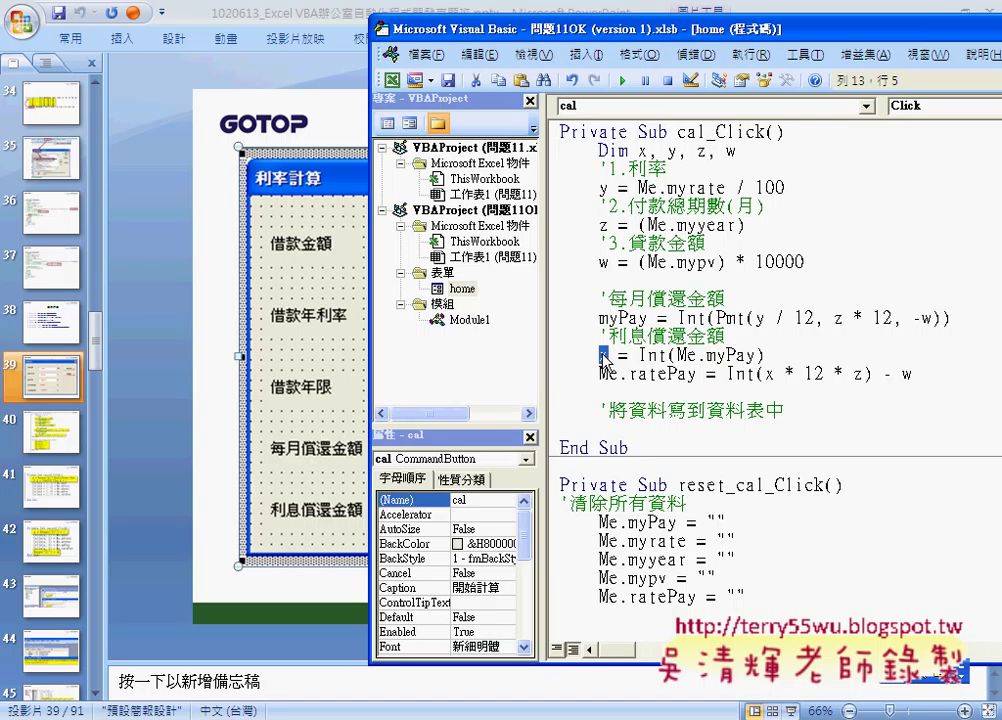
double_click(905, 374)
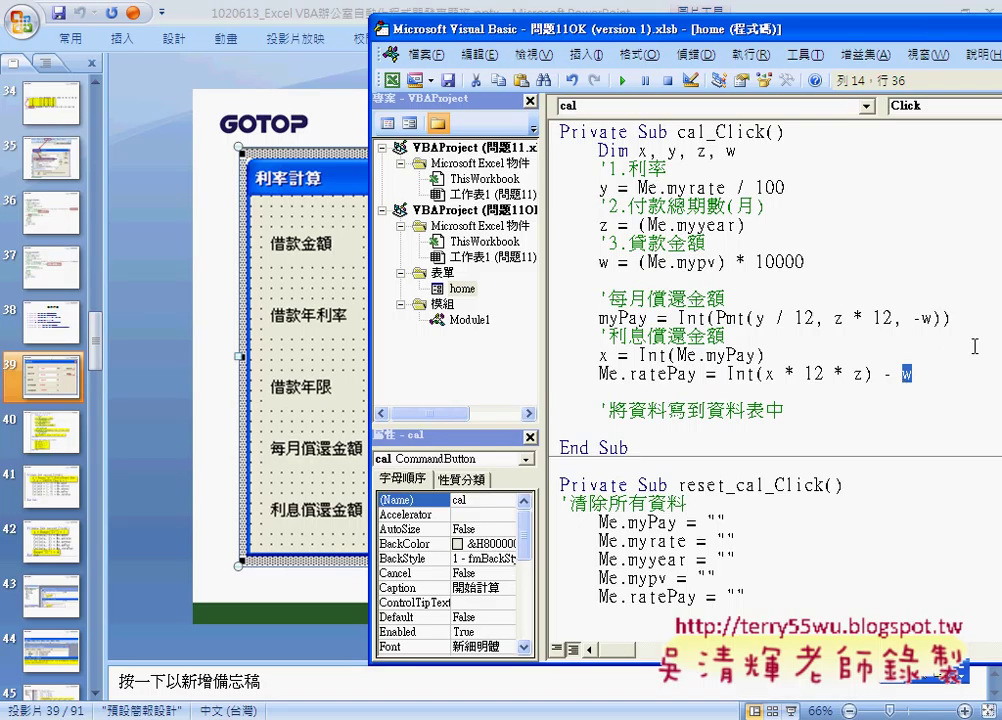
left_click_drag(706, 373, 599, 373)
left_click_drag(911, 374, 604, 355)
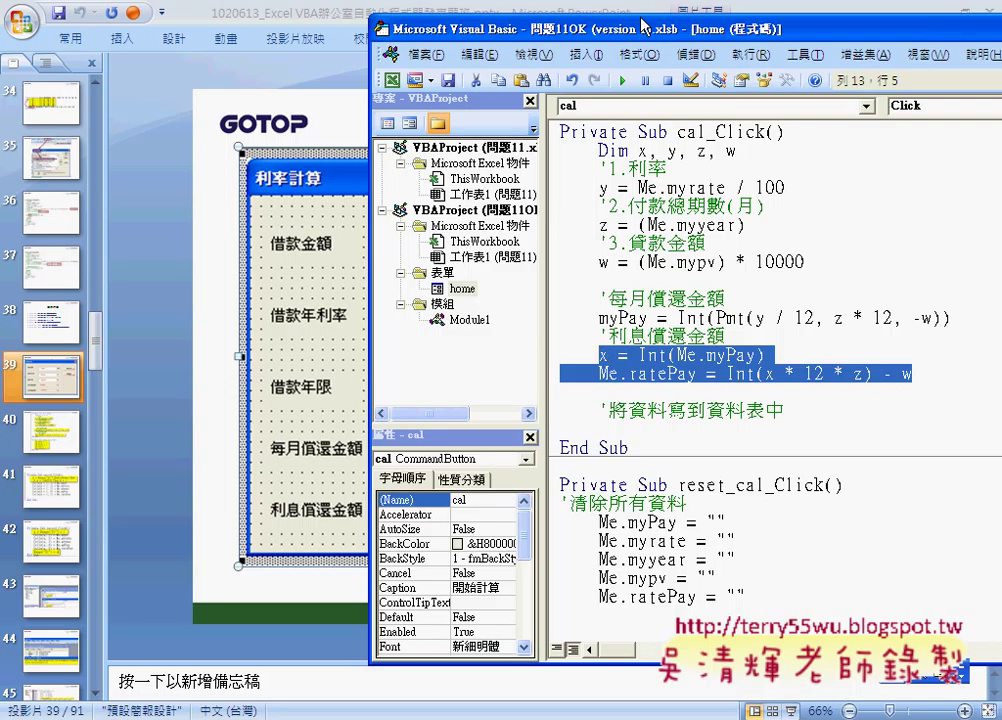
left_click_drag(626, 34, 856, 34)
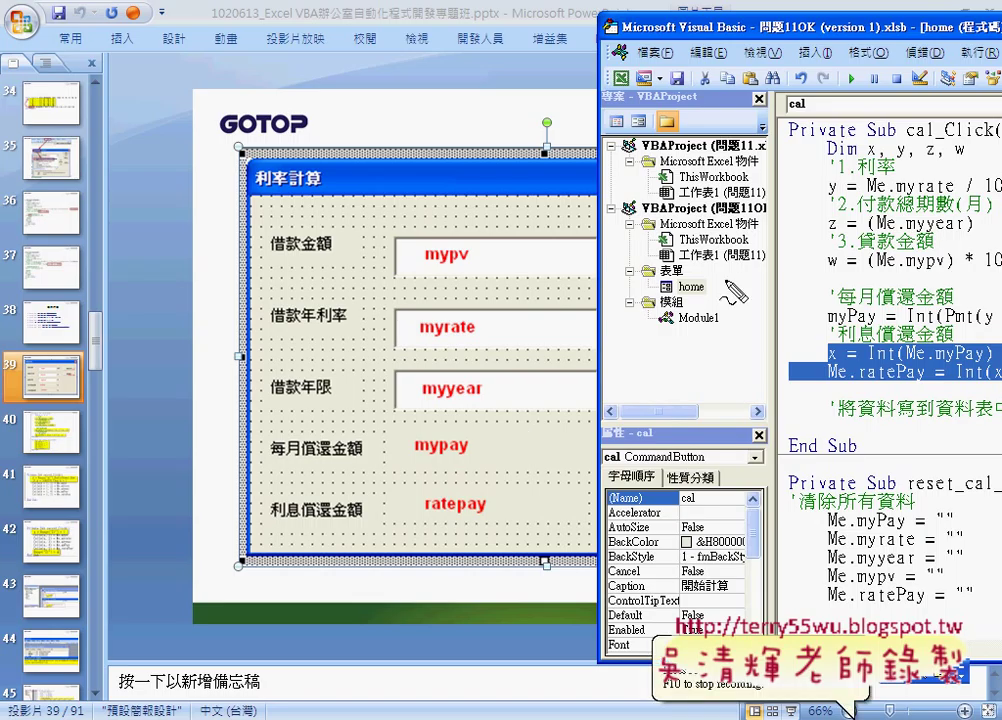
left_click_drag(830, 345, 488, 432)
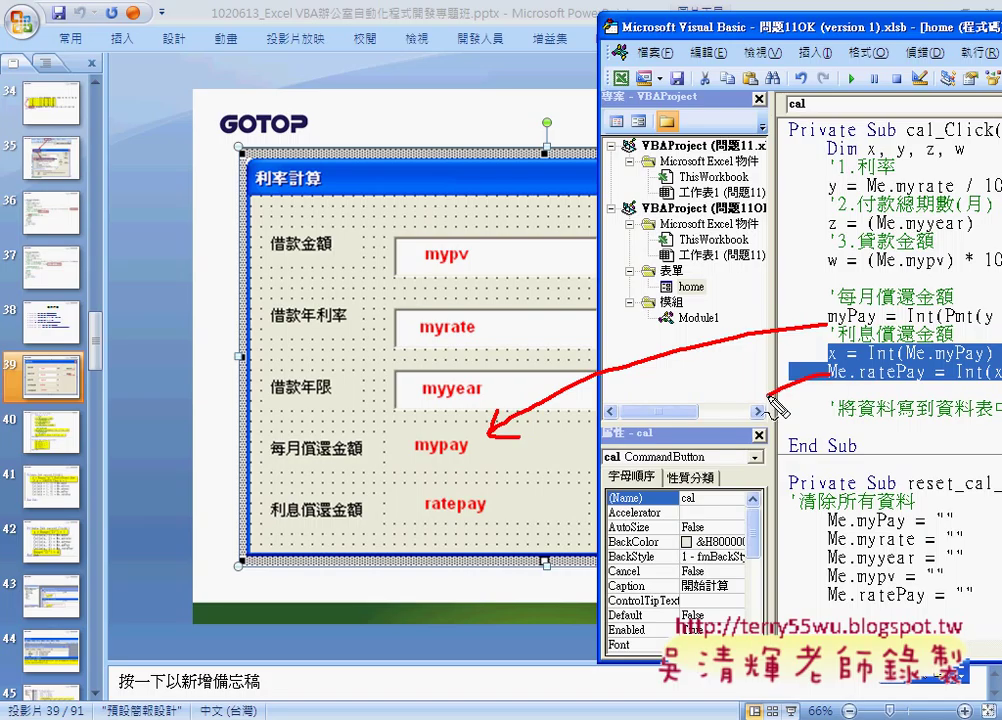
mouse_move(828, 372)
left_mouse_down()
mouse_move(490, 495)
mouse_move(495, 505)
left_mouse_up()
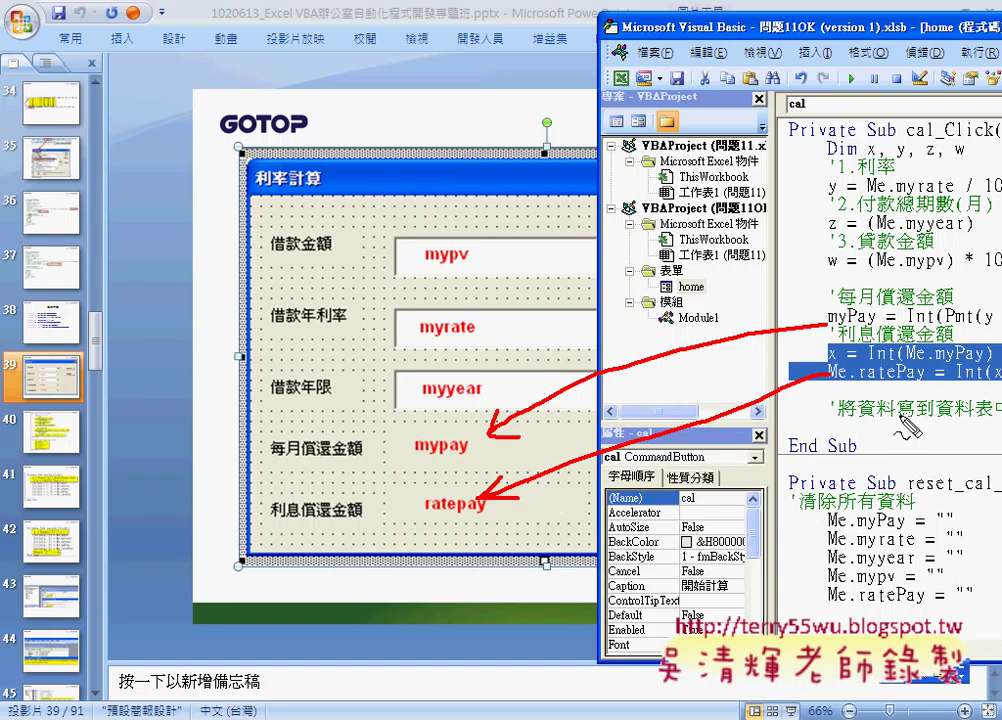
key("Escape")
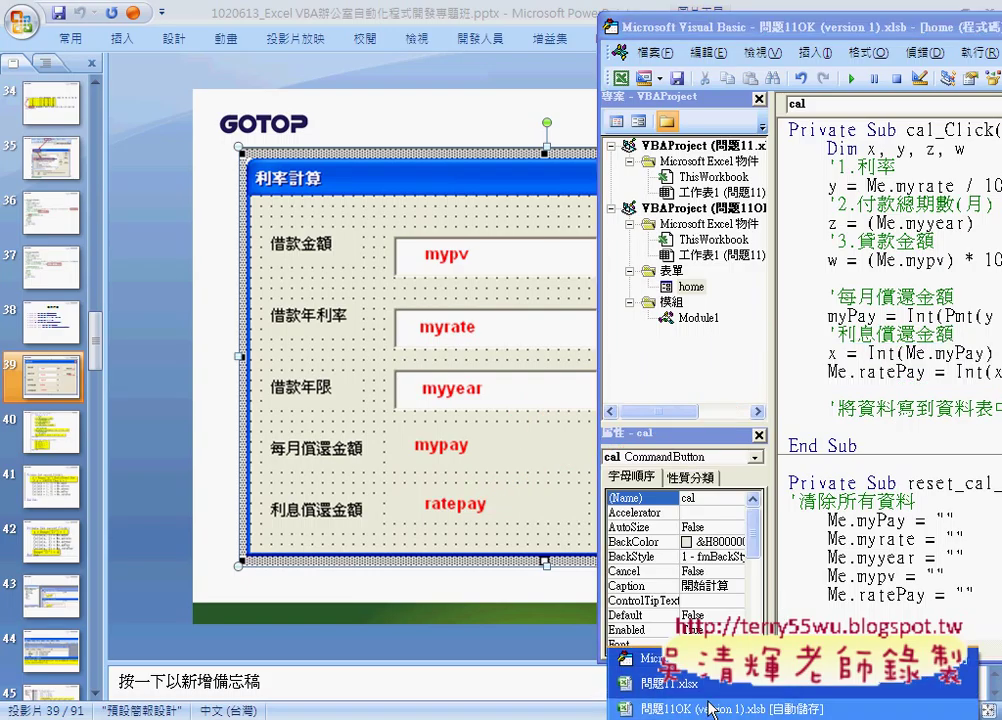
Step: Delete the contents of D2:H13 on the 問題11 sheet, keeping the 借款金額–利息償還金額 header
left_click(720, 709)
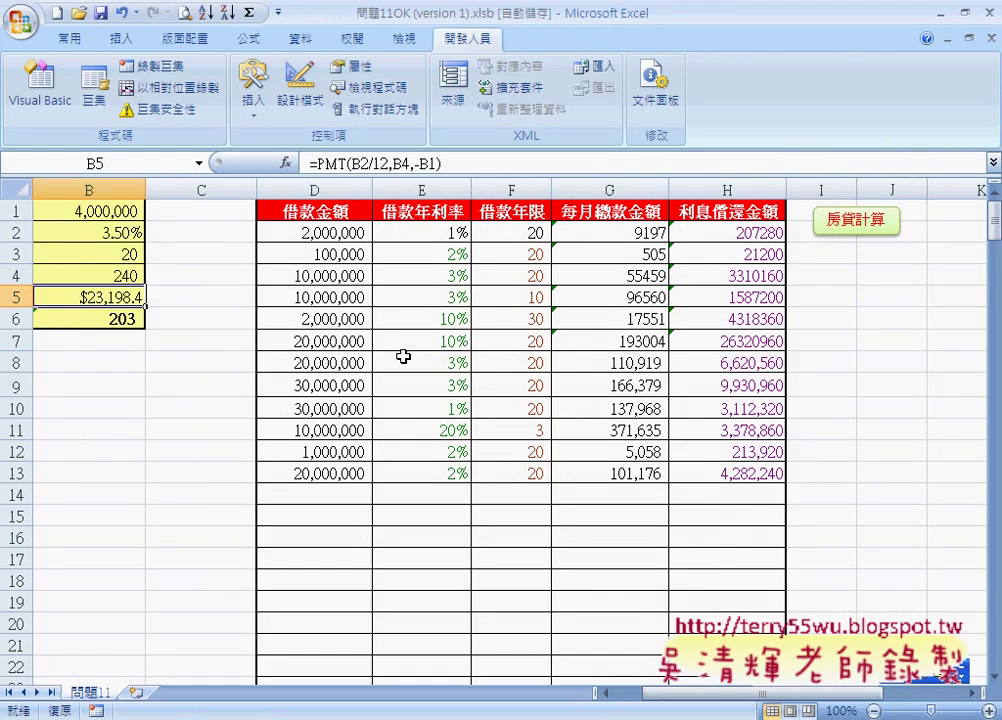
left_click(338, 494)
left_click_drag(288, 234, 766, 471)
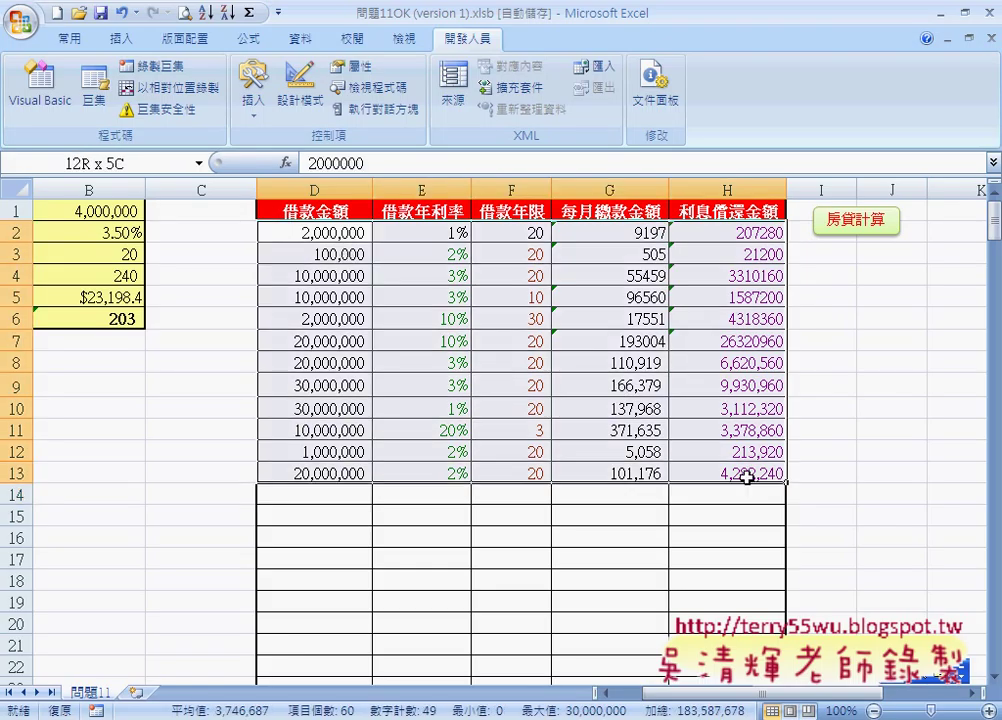
key("Delete")
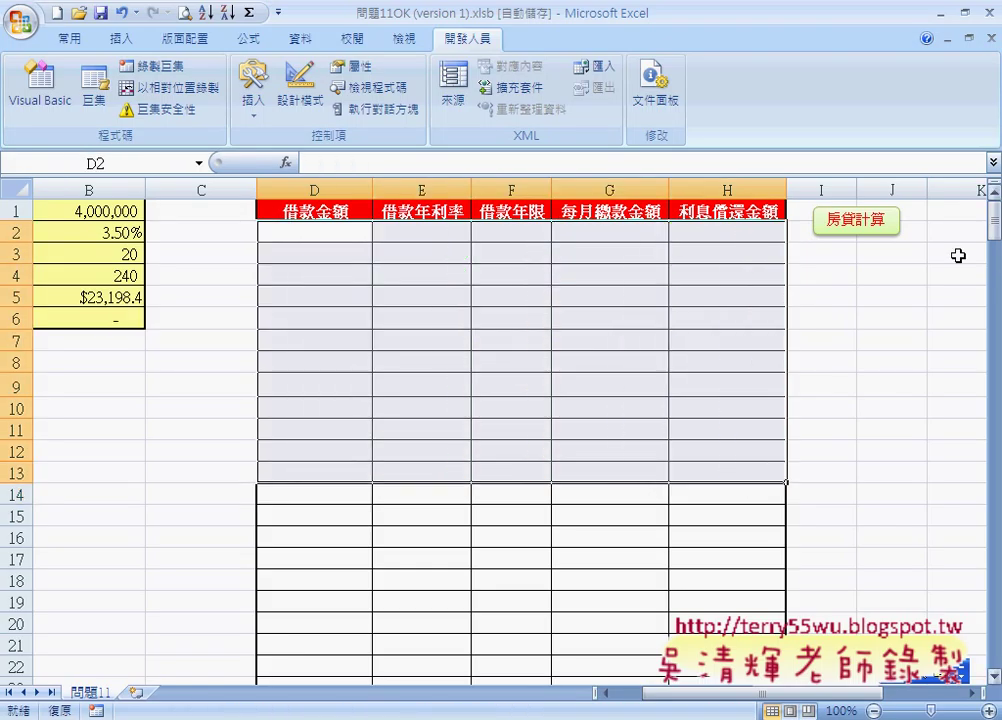
left_click(319, 236)
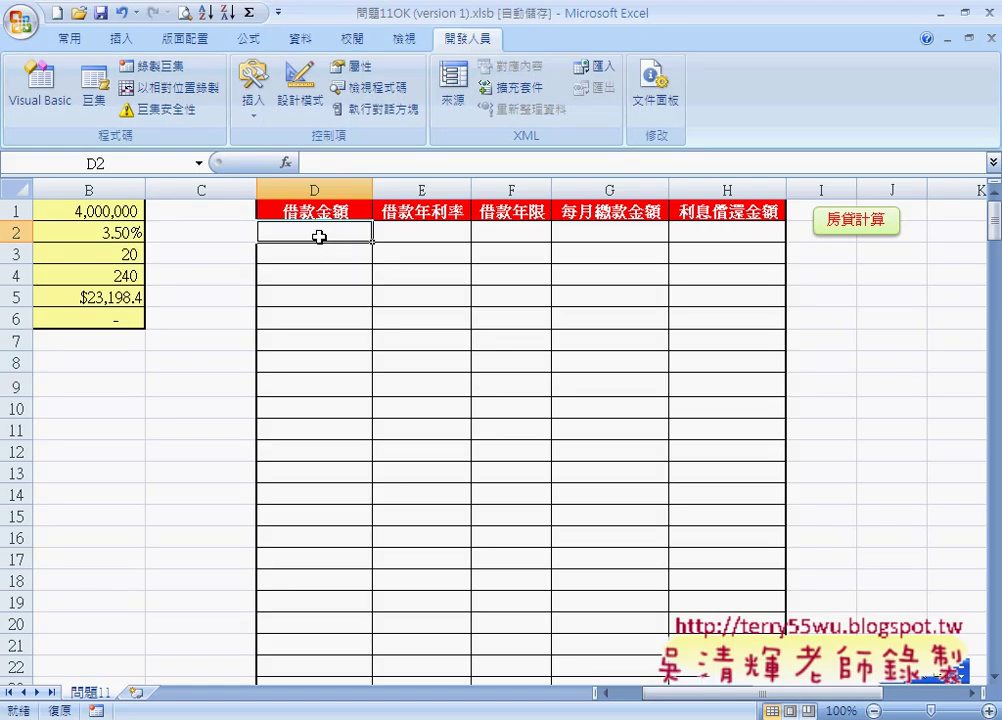
left_click(420, 231)
left_click(510, 231)
left_click(576, 233)
left_click(697, 233)
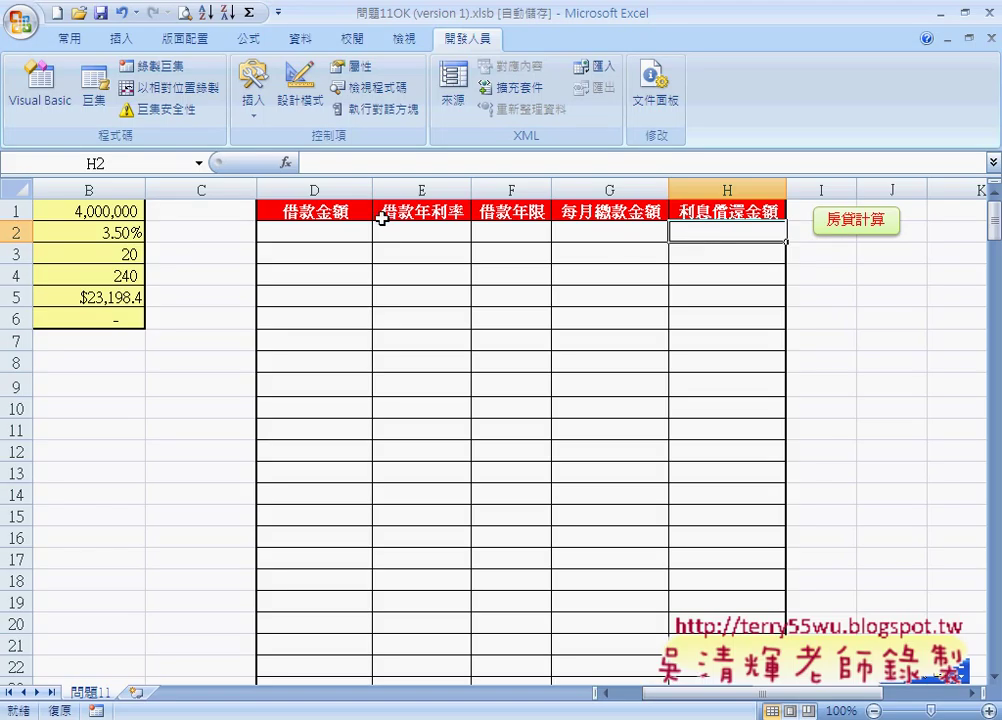
left_click(347, 216)
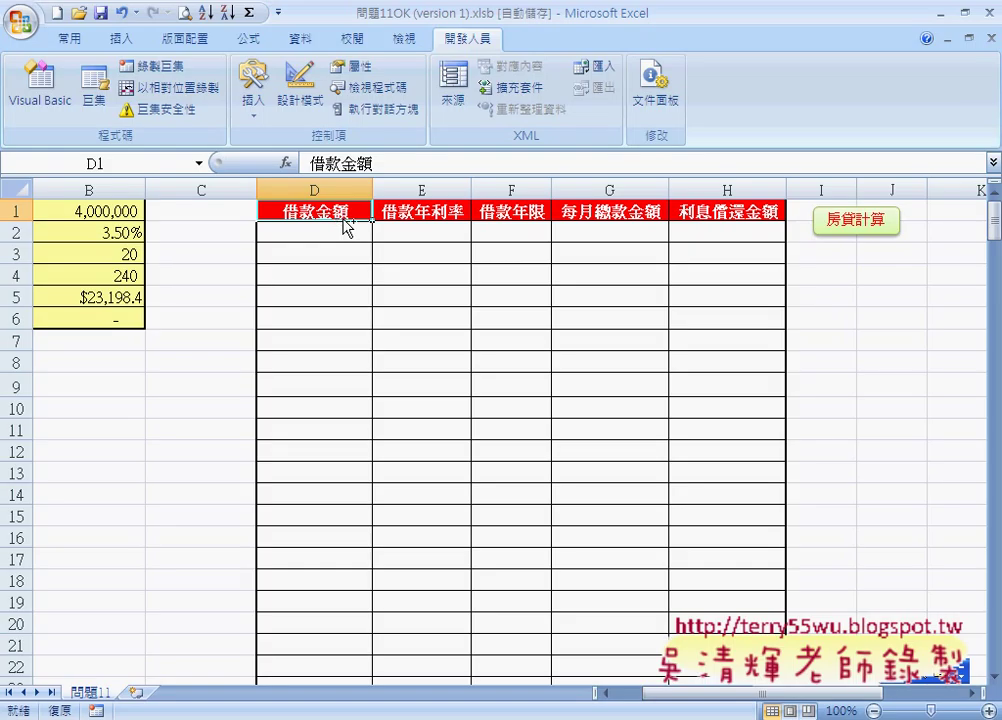
double_click(343, 223)
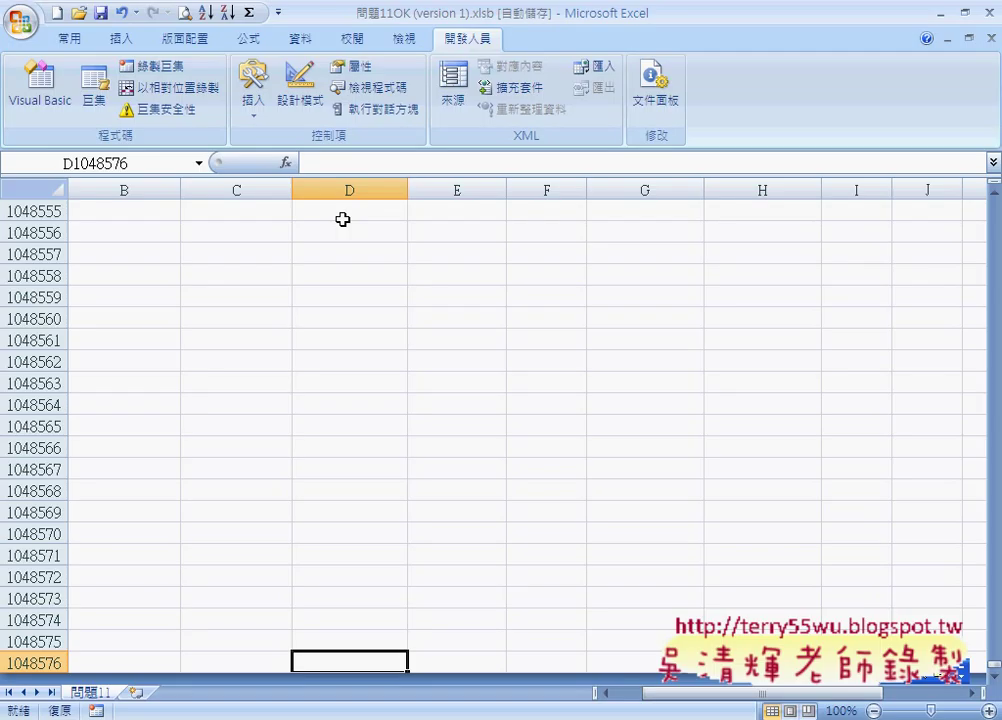
key("ctrl+Up")
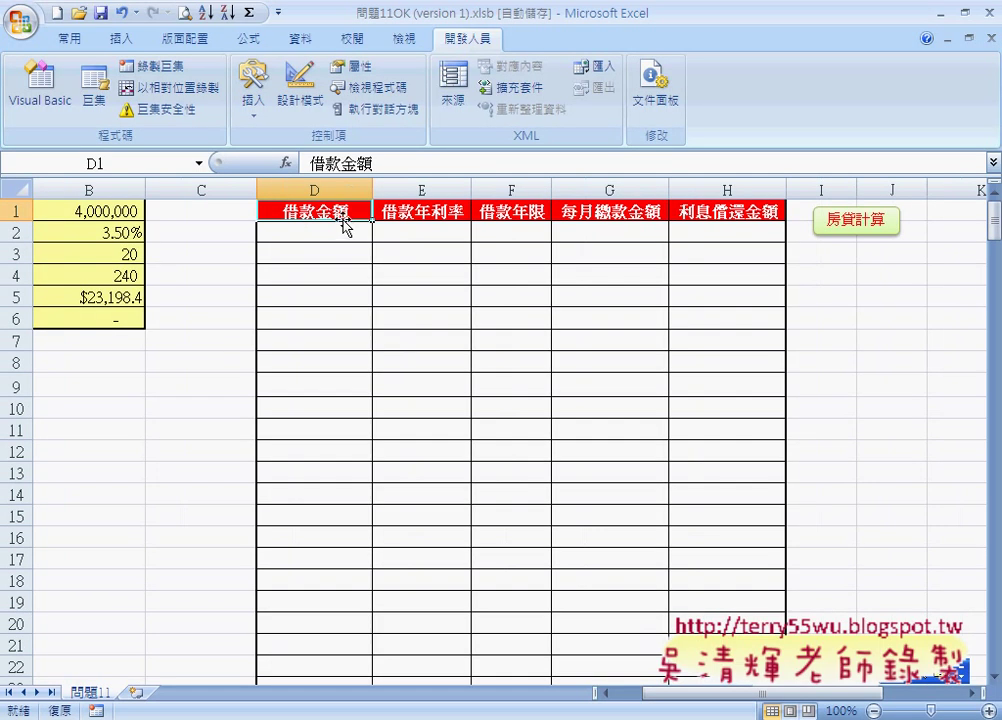
key("Down")
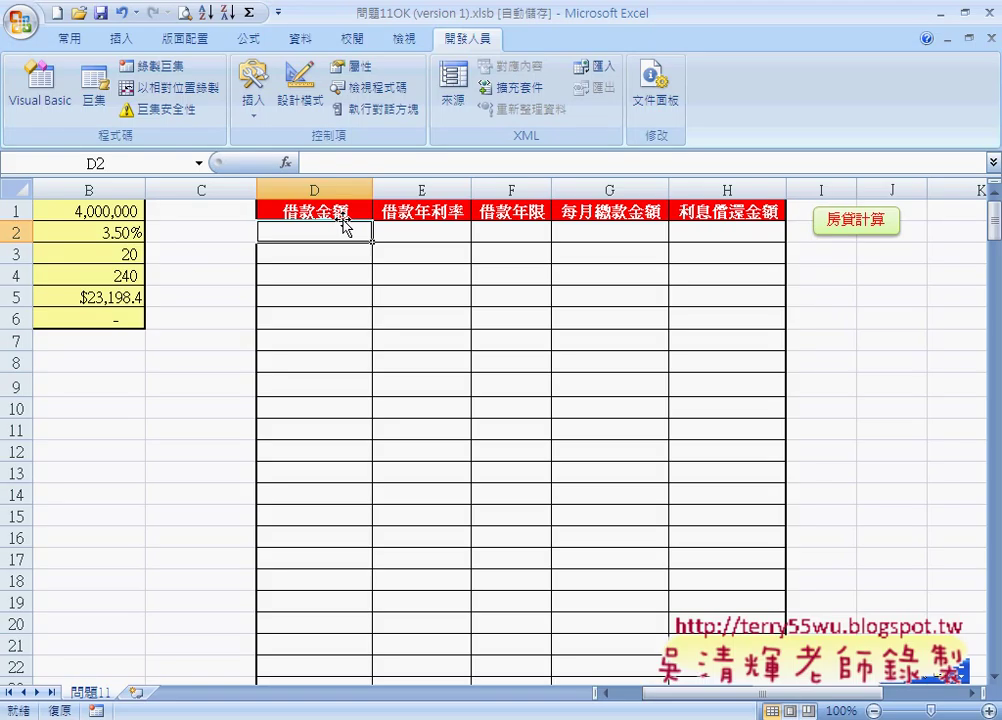
left_click(422, 248)
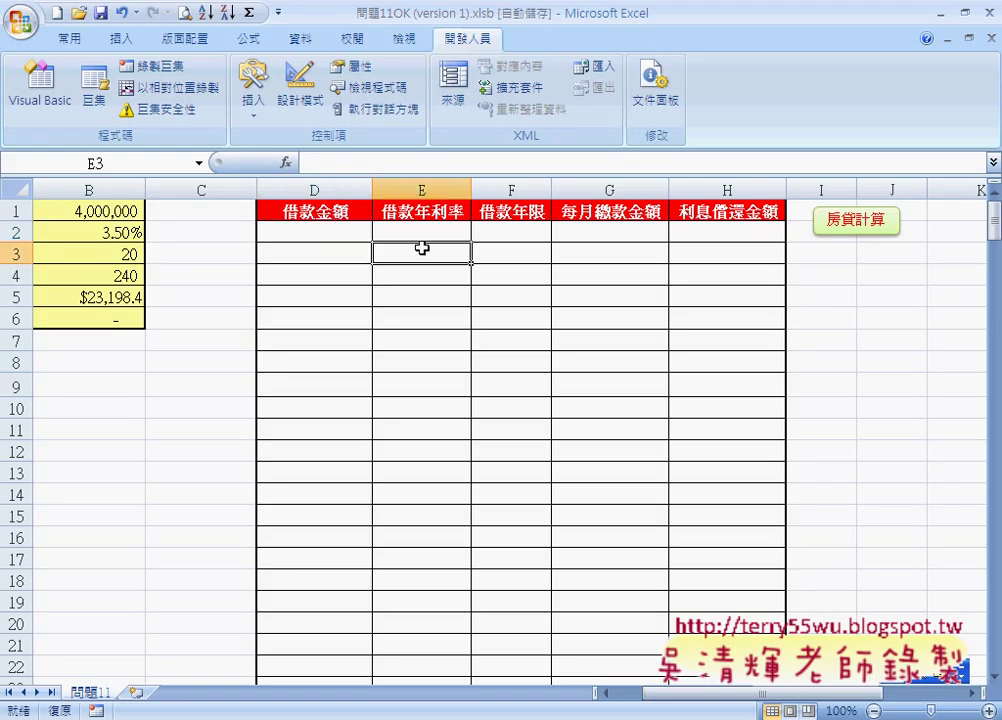
left_click(519, 237)
left_click(604, 239)
left_click(736, 242)
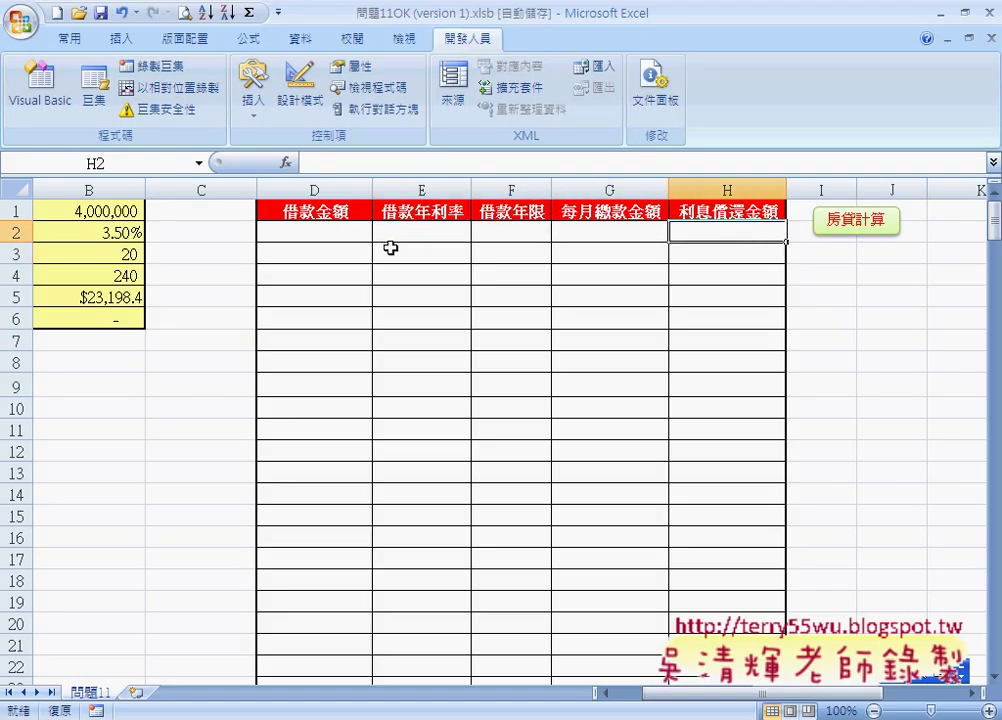
left_click_drag(331, 235, 729, 233)
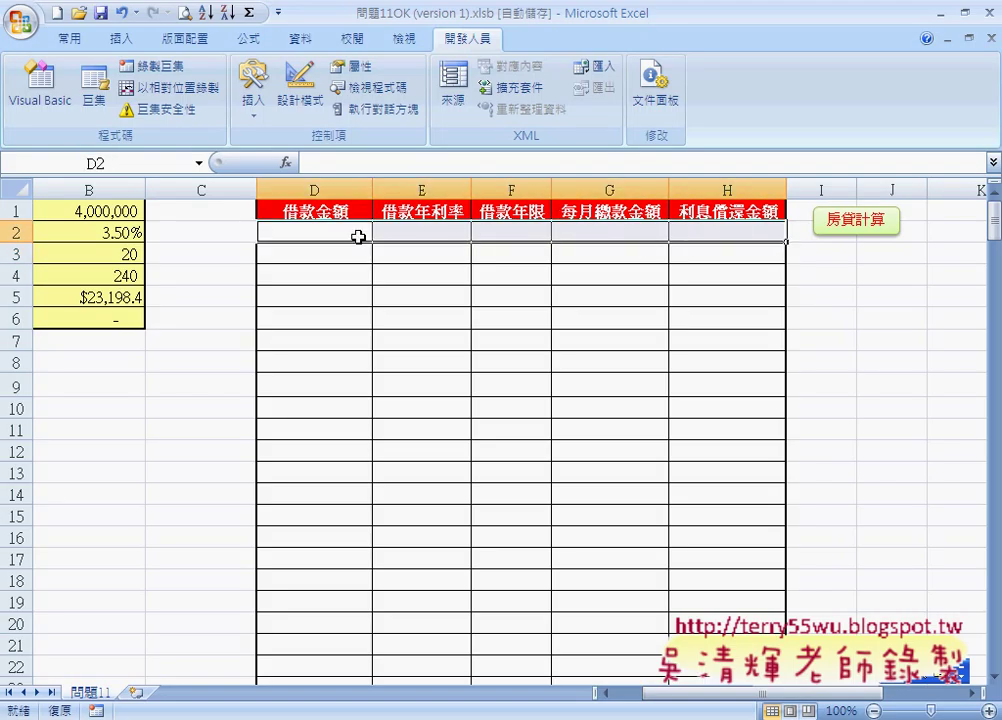
left_click(308, 235)
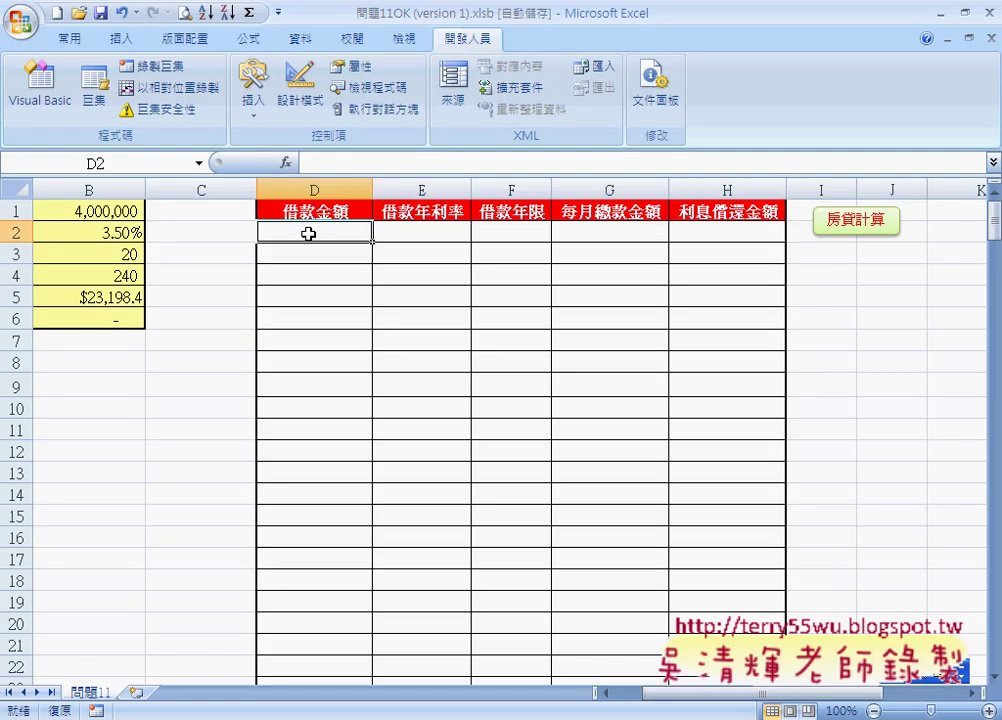
left_click(325, 253)
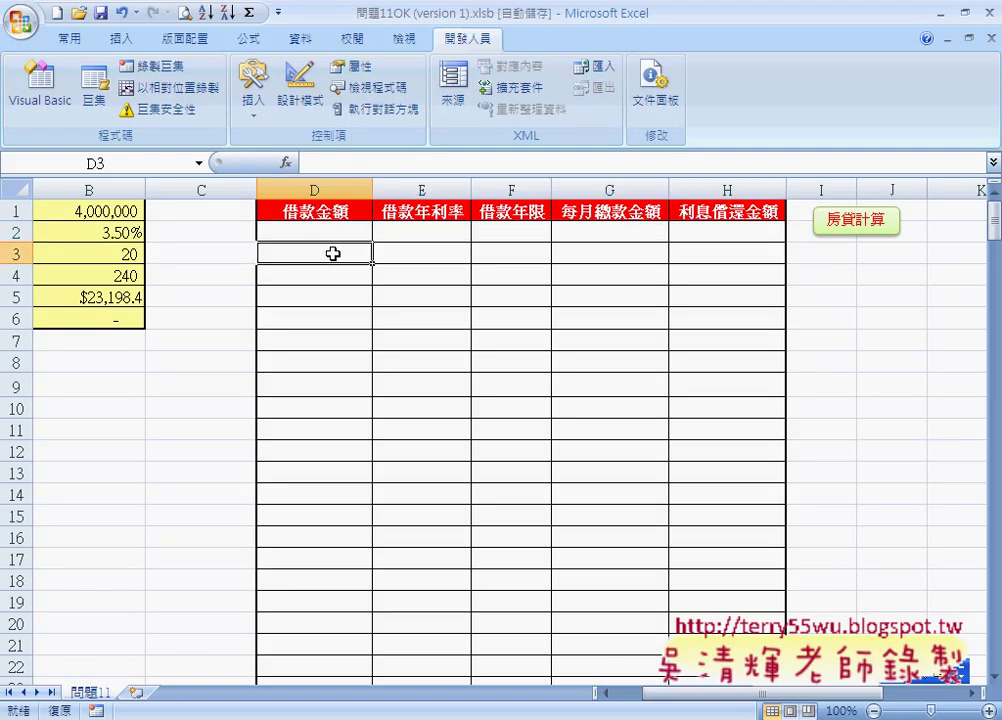
left_click(331, 280)
left_click(350, 300)
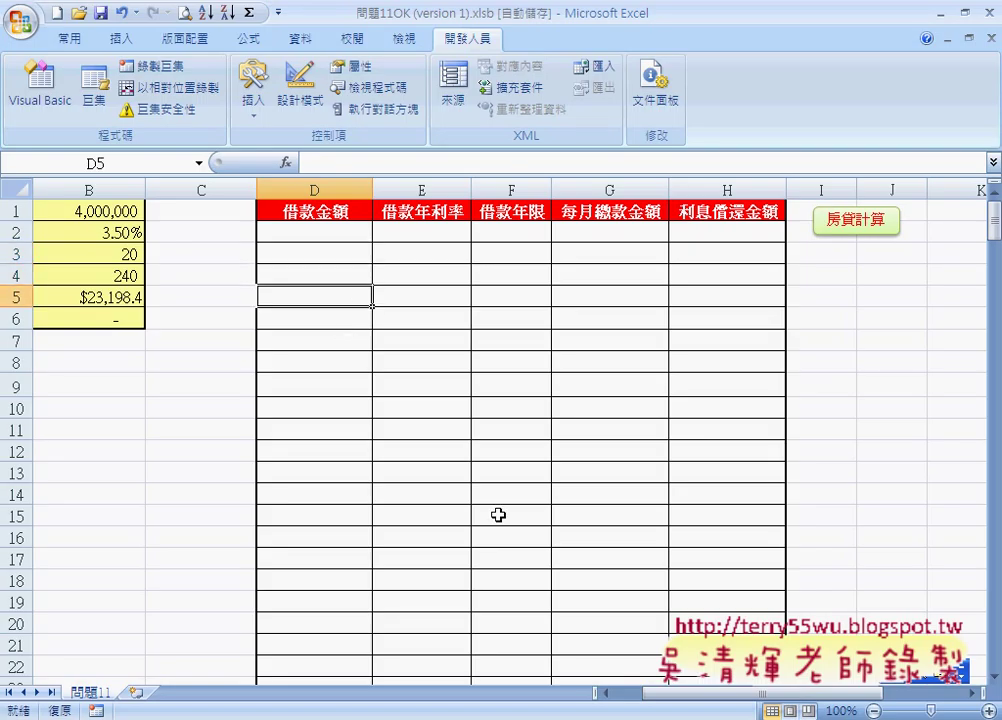
left_click(700, 718)
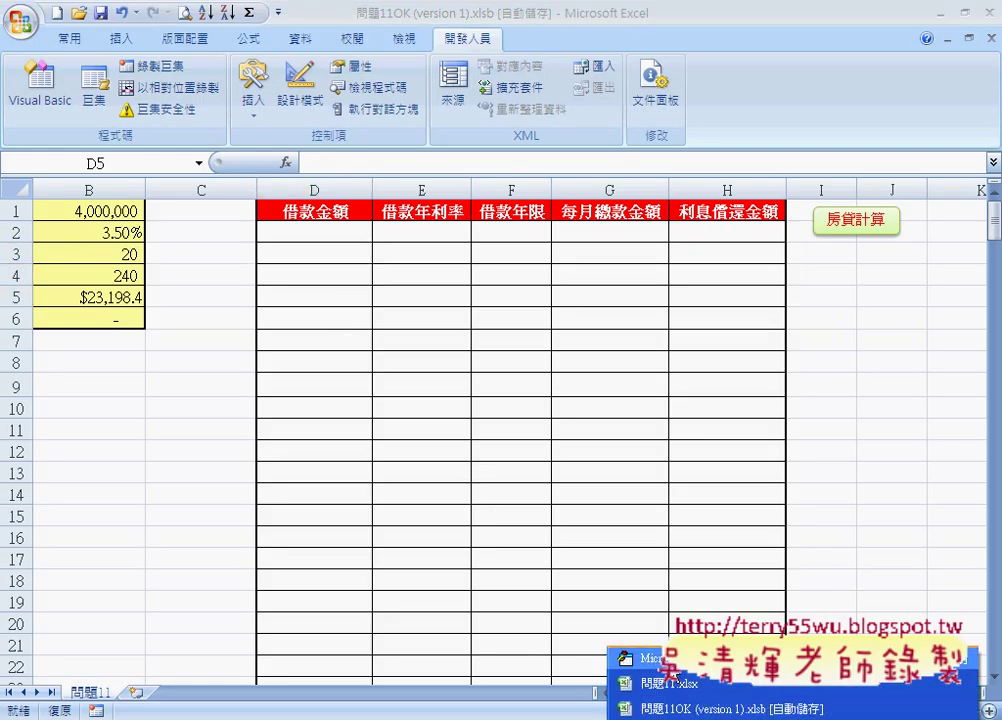
left_click(650, 657)
Step: Place the cursor in cal_Click and shift the VBA editor left beside the Excel sheet
left_click(834, 353)
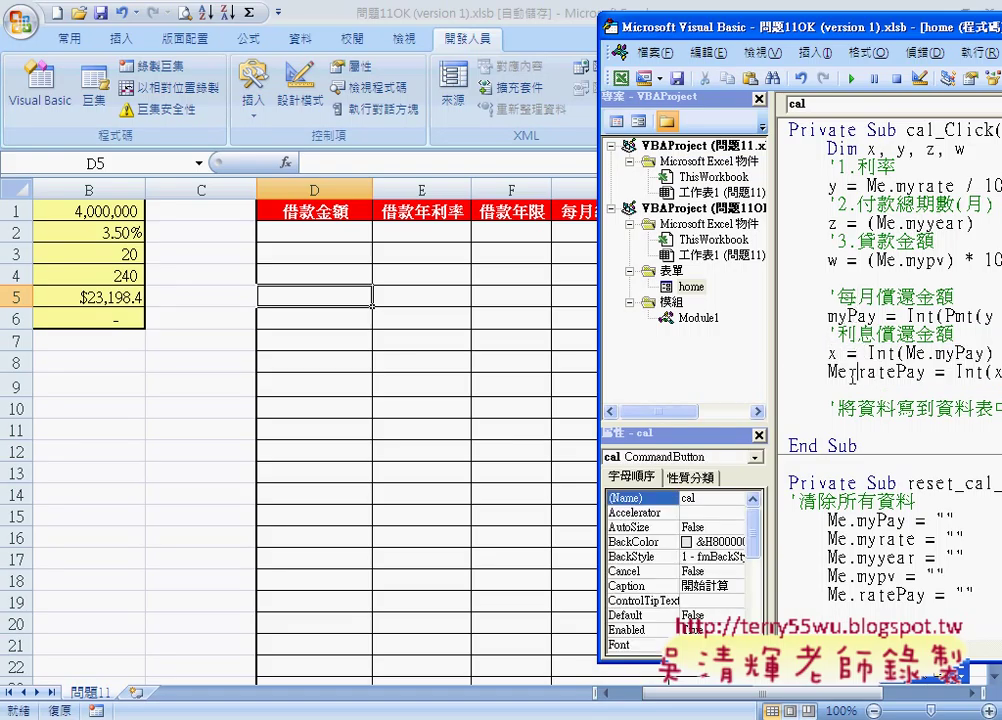
left_click_drag(825, 30, 712, 30)
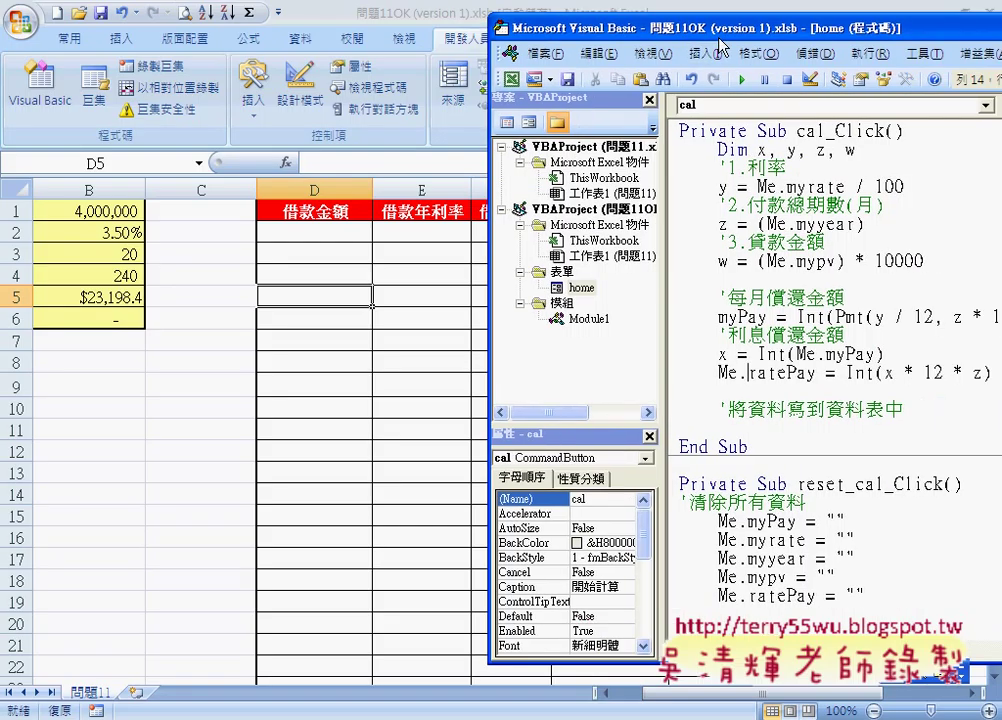